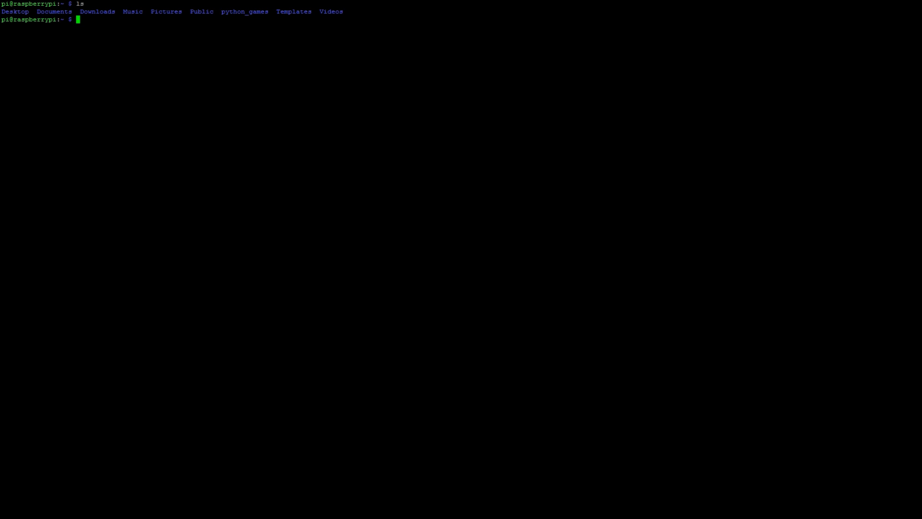
Step: Enable SPI in sudo raspi-config via 5 Interfacing Options > P4 SPI, answering Yes
type("sudo raspi-config")
key("Return")
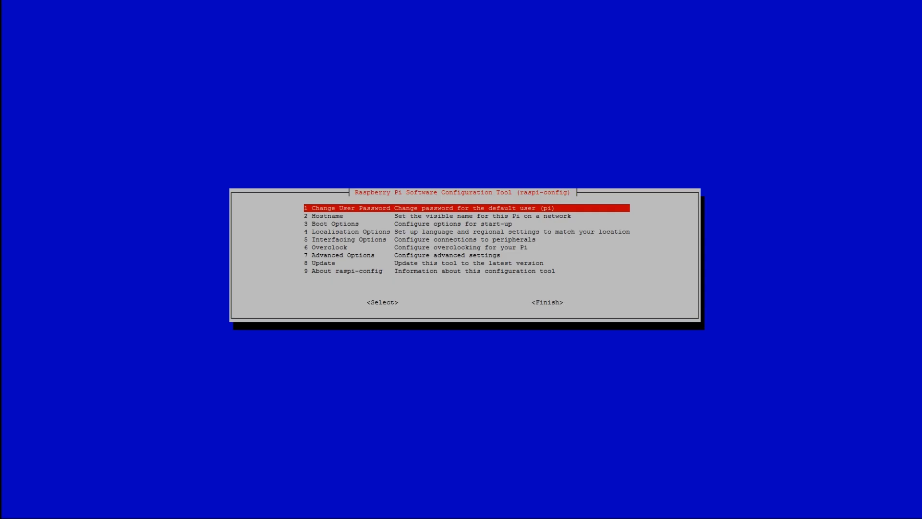
key("Down")
key("Down")
key("Down")
key("Down")
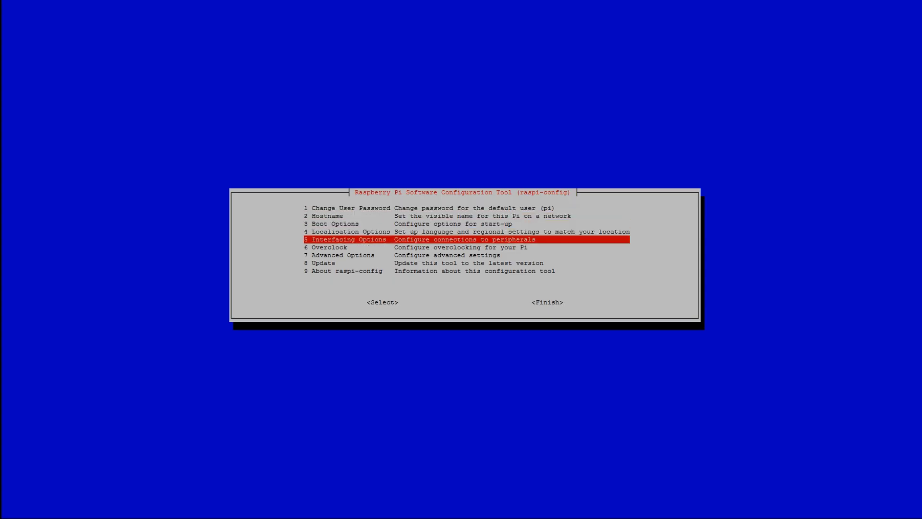
key("Return")
key("Down")
key("Down")
key("Down")
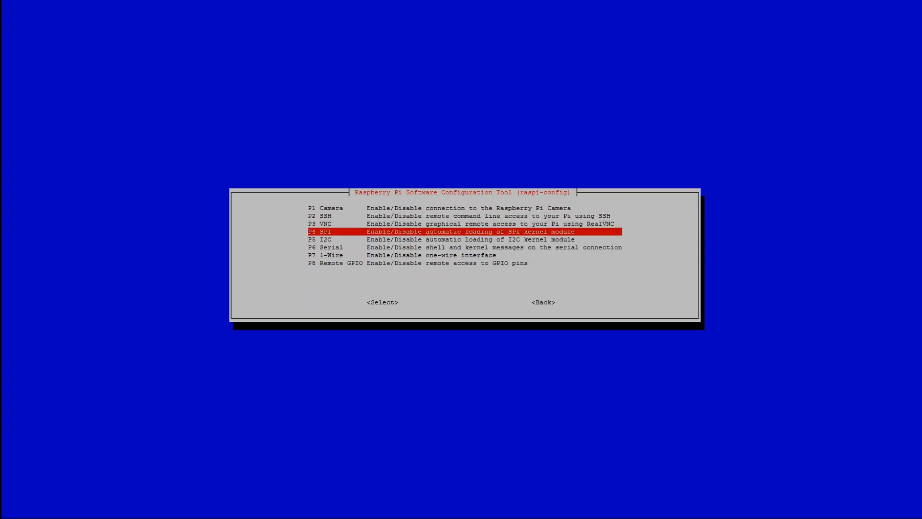
key("Return")
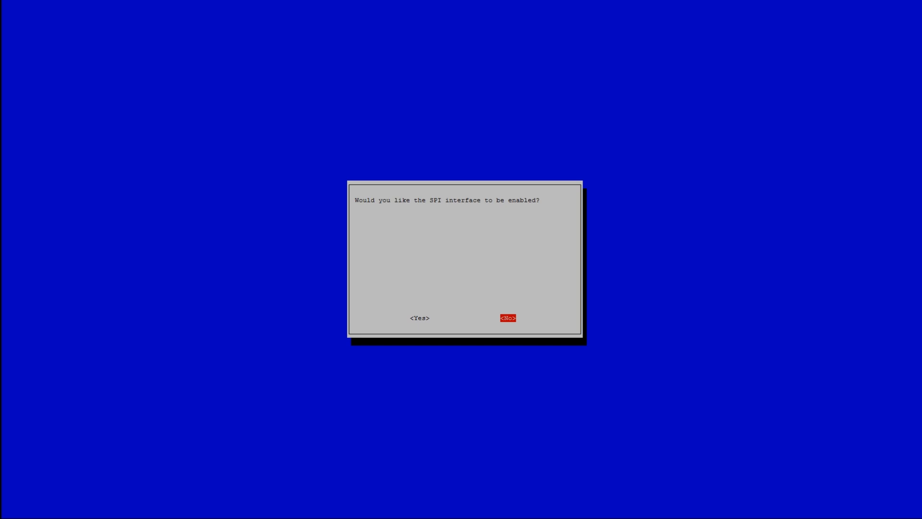
key("Left")
key("Return")
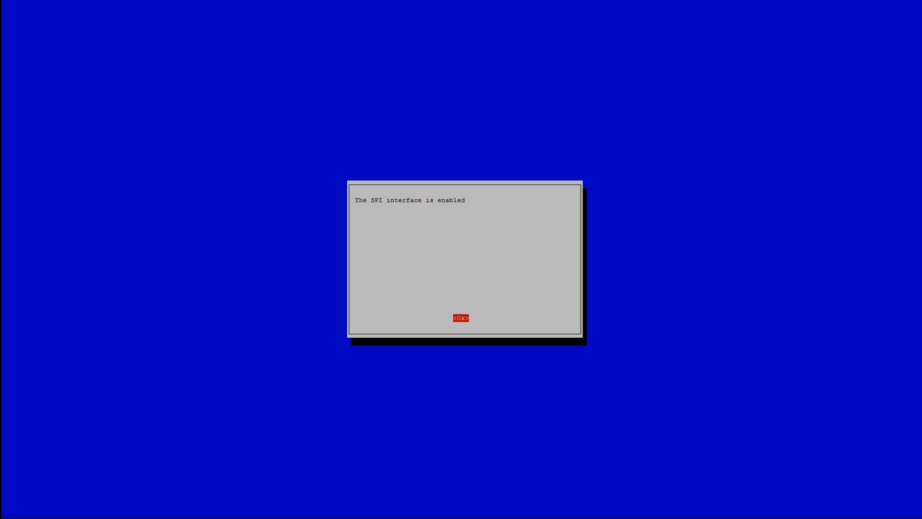
Step: Dismiss the SPI-enabled notice and exit raspi-config with Finish
key("Return")
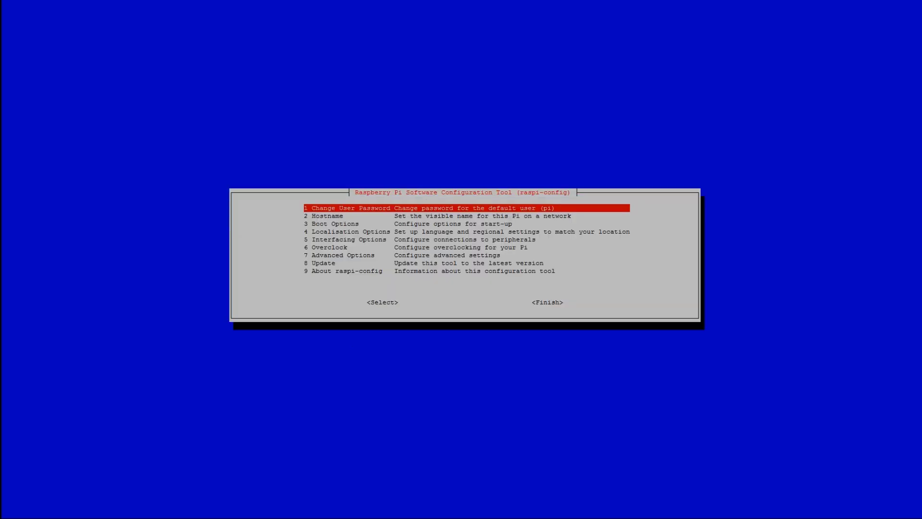
key("Down")
key("Down")
key("Down")
key("Down")
key("Down")
key("Down")
key("Down")
key("Down")
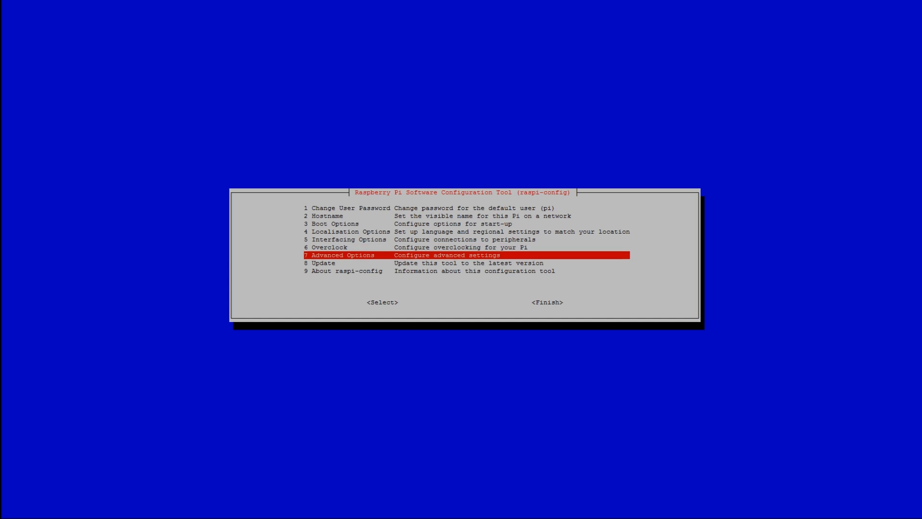
key("Tab")
key("Tab")
key("Return")
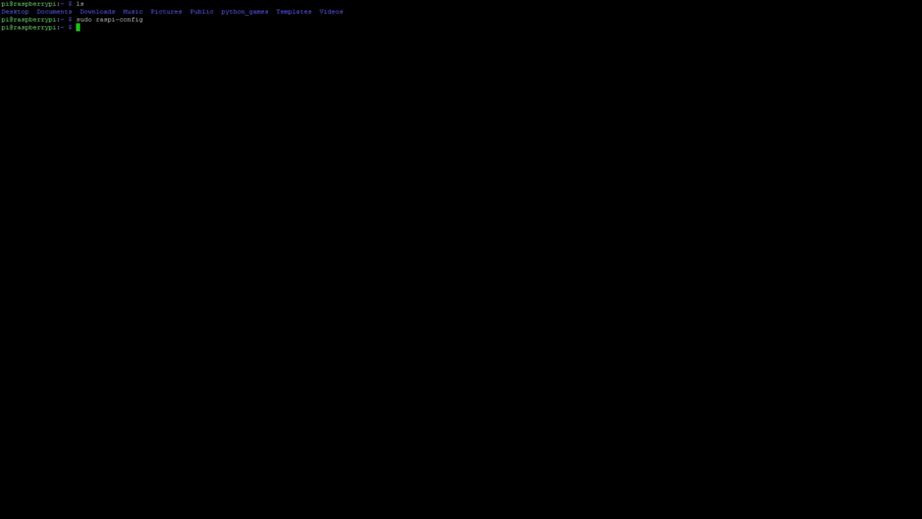
Step: Reboot the Raspberry Pi with sudo reboot
type("su")
type("do ")
type("sr")
key("BackSpace")
key("BackSpace")
key("BackSpace")
type("reboot")
key("Return")
Step: Restart the dropped PuTTY session and log back in with the Pi's username and password
right_click(334, 1)
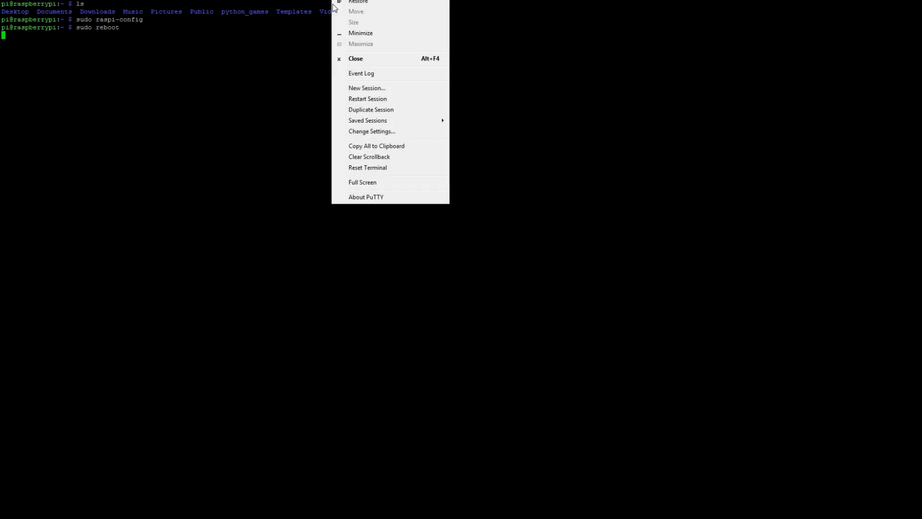
left_click(399, 99)
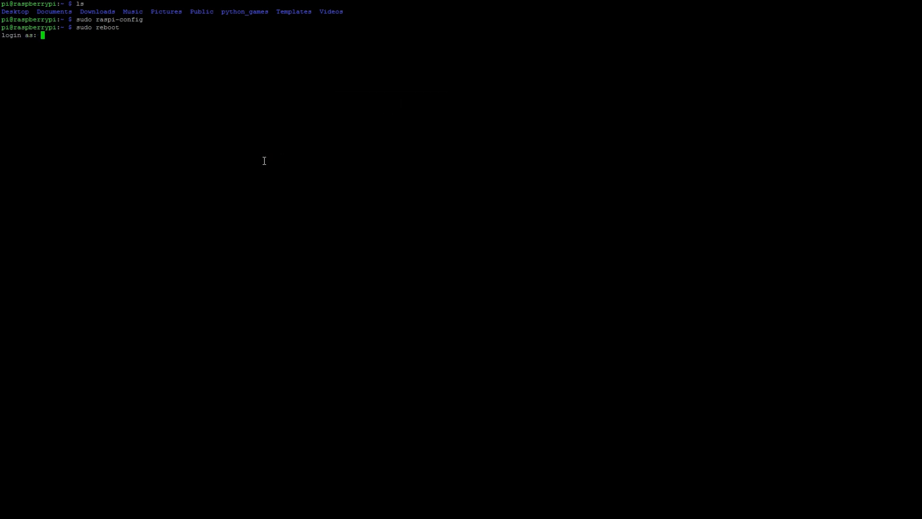
type("pi")
key("Return")
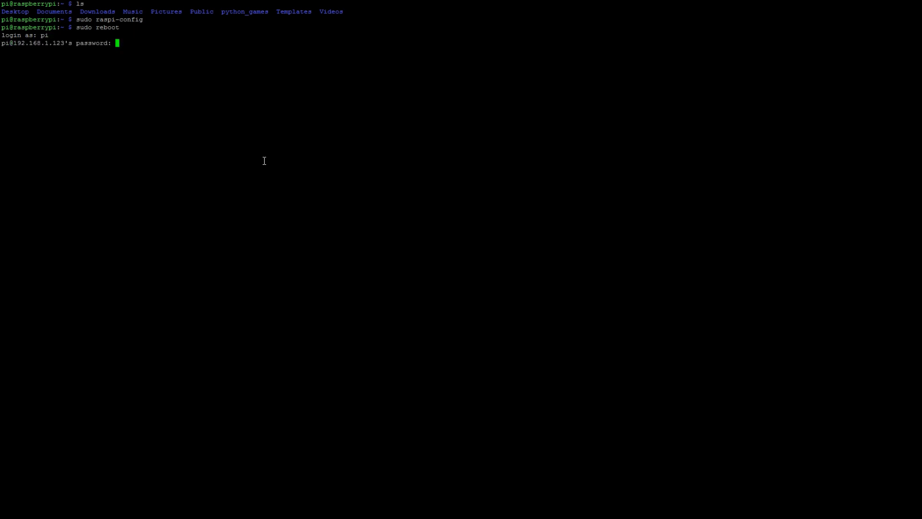
key("Return")
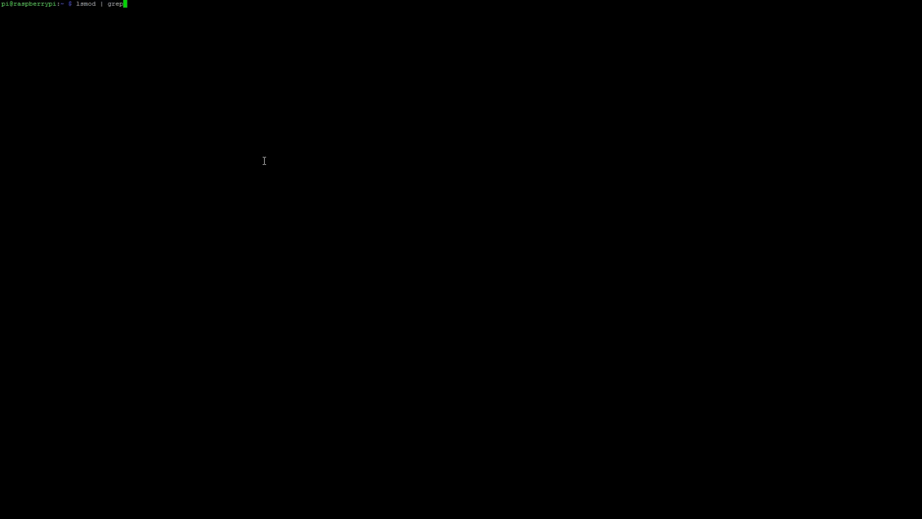
Step: Run lsmod | grep spi to confirm the spi_bcm2835 module is loaded
key("Return")
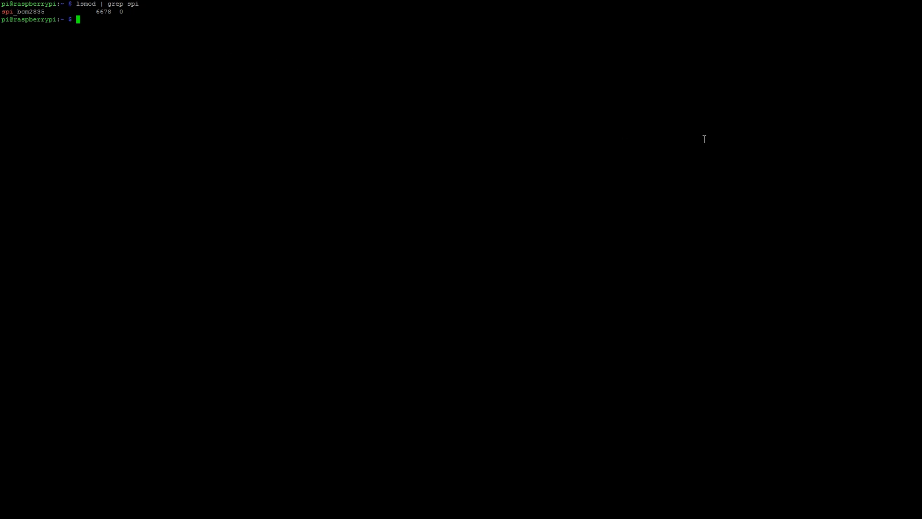
type("sudo apt-get install python2.7")
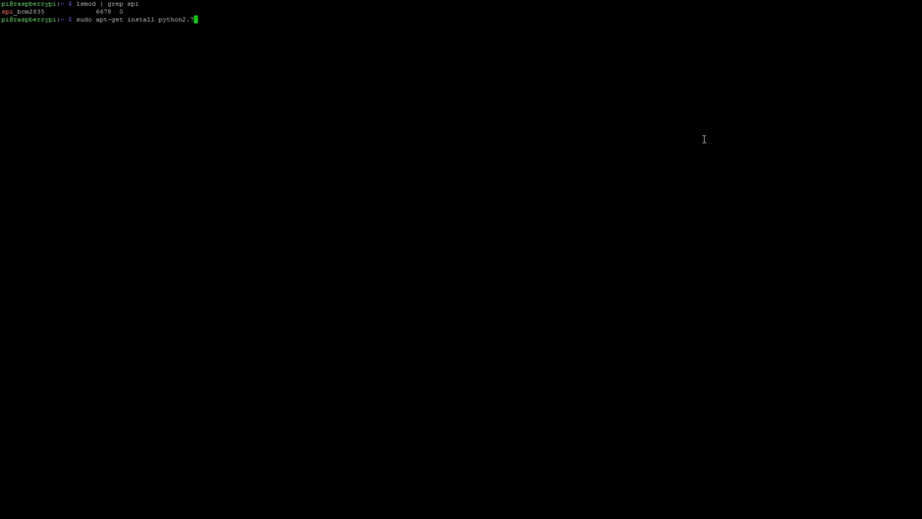
type("-dev")
Step: Install python2.7-dev with sudo apt-get, answering y to continue
key("Return")
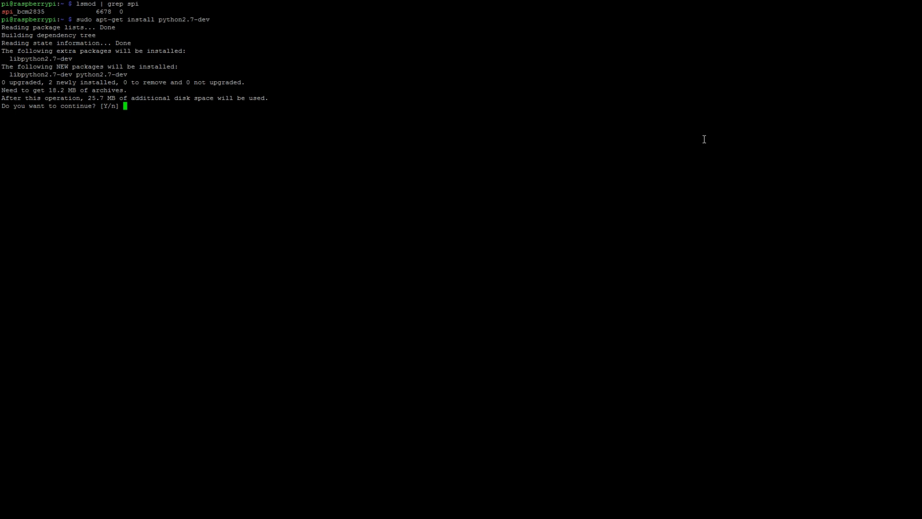
type("y")
key("Return")
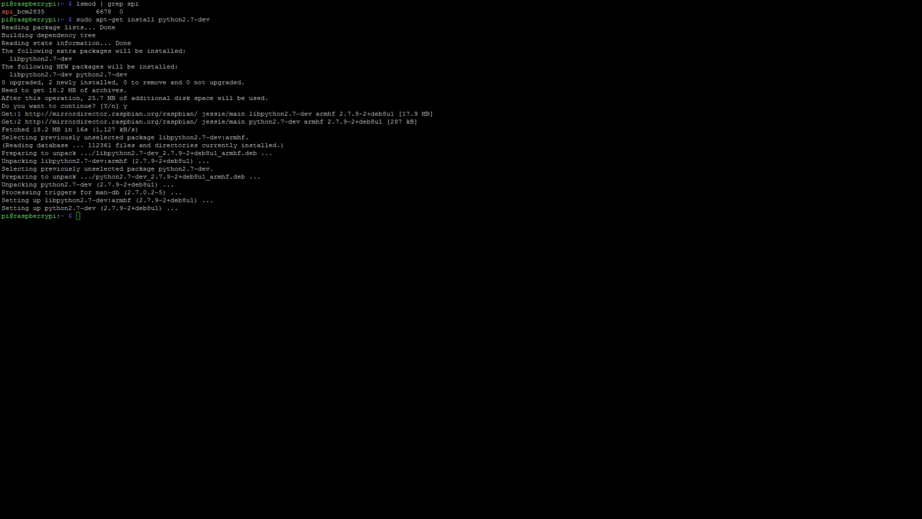
Step: Clone SPI-Py from GitHub and install it with sudo python setup.py install
right_click(171, 288)
key("Return")
right_click(170, 287)
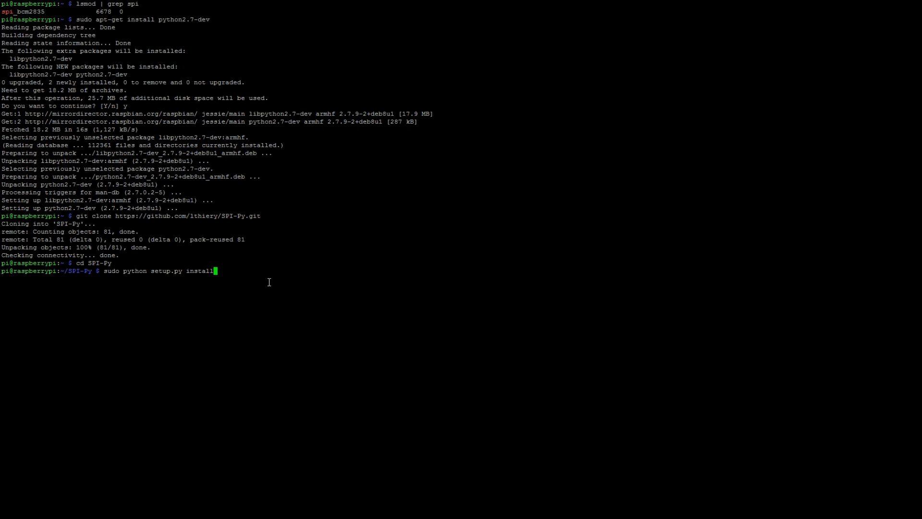
key("Return")
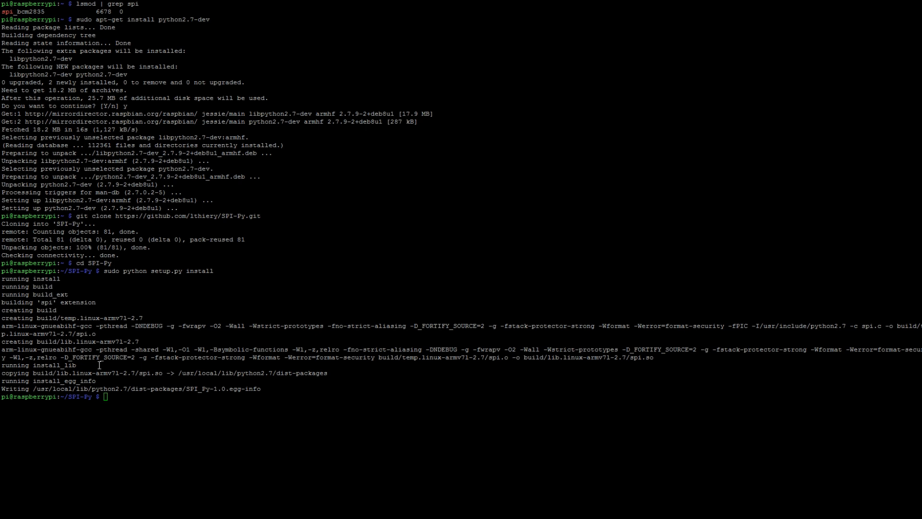
Step: Return to the home folder with cd .
left_click(136, 404)
type("cd ..")
key("Return")
Step: Clone the MFRC522-python repository and change into the MFRC522-python folder
right_click(136, 404)
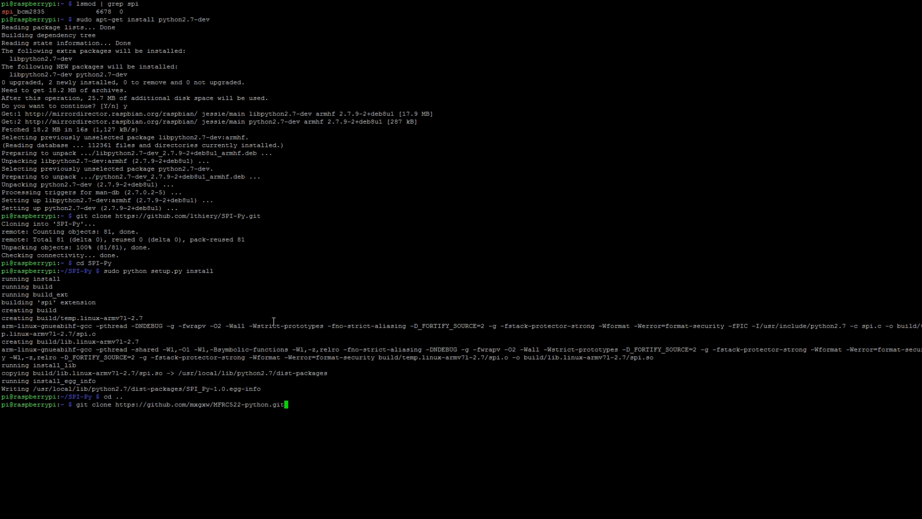
key("Return")
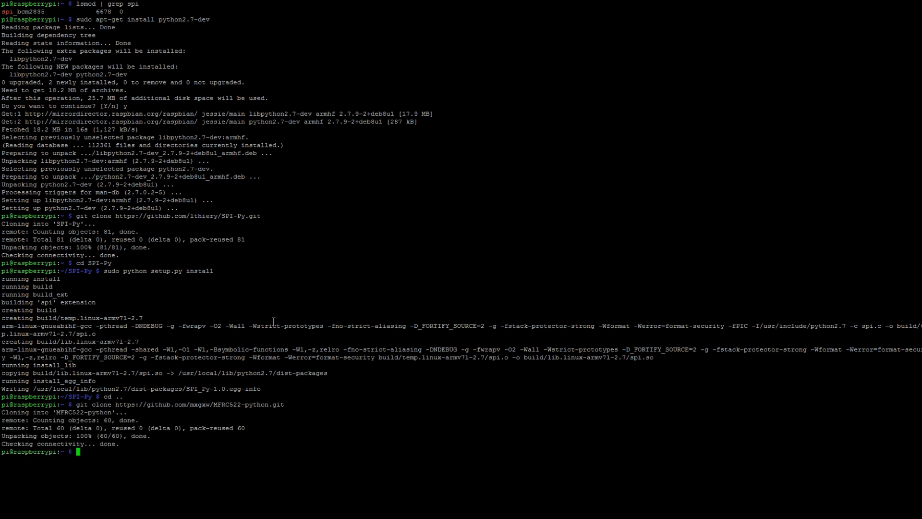
type("cd MFR")
key("Tab")
key("Return")
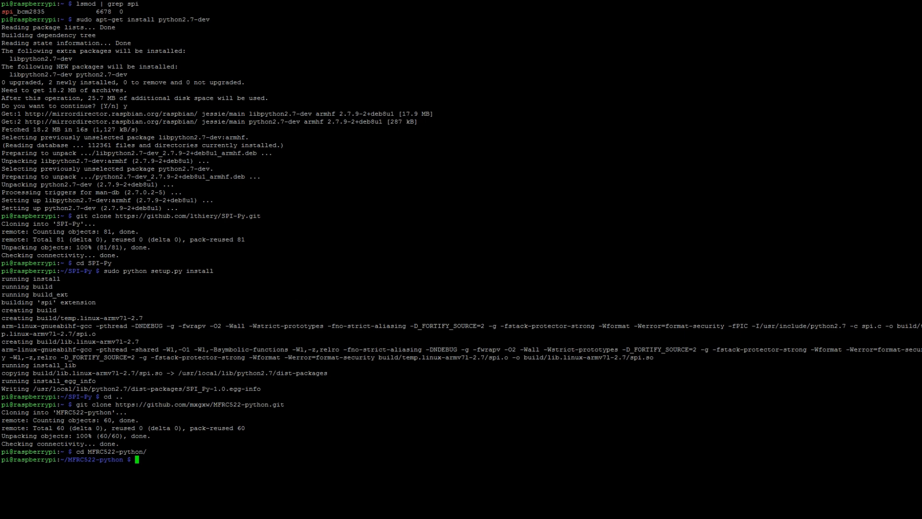
Step: List the MFRC522-python files, including Read.py and Write.py
type("ls")
key("Return")
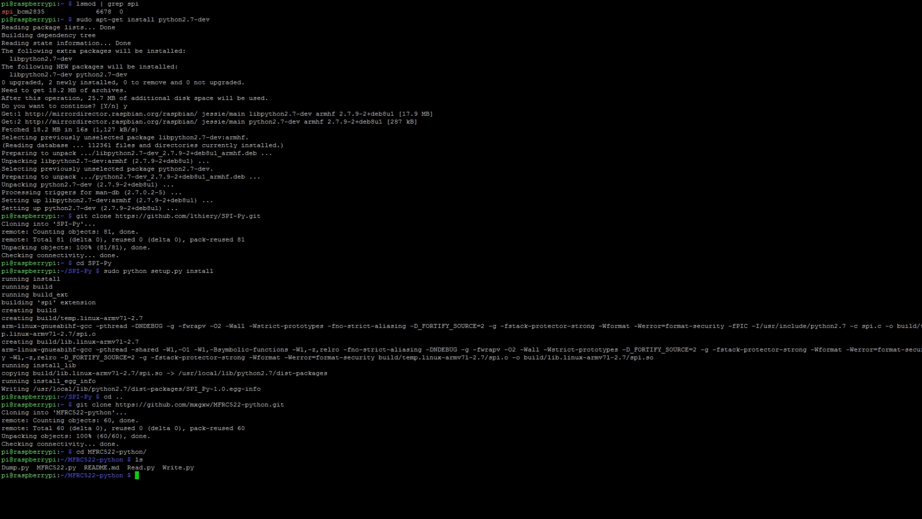
type("python Read.py")
Step: Run python Read.py to report card UID 86,5,172,117, then stop it with Ctrl+C
key("Return")
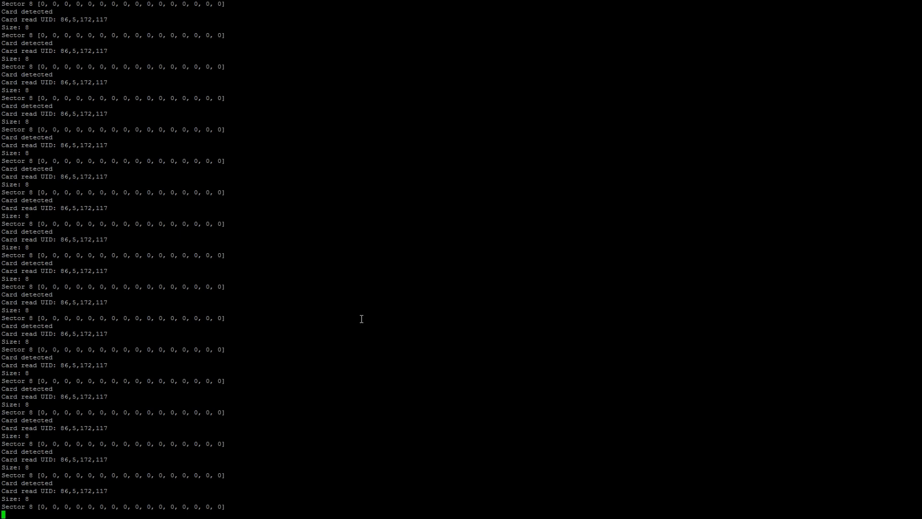
key("ctrl+c")
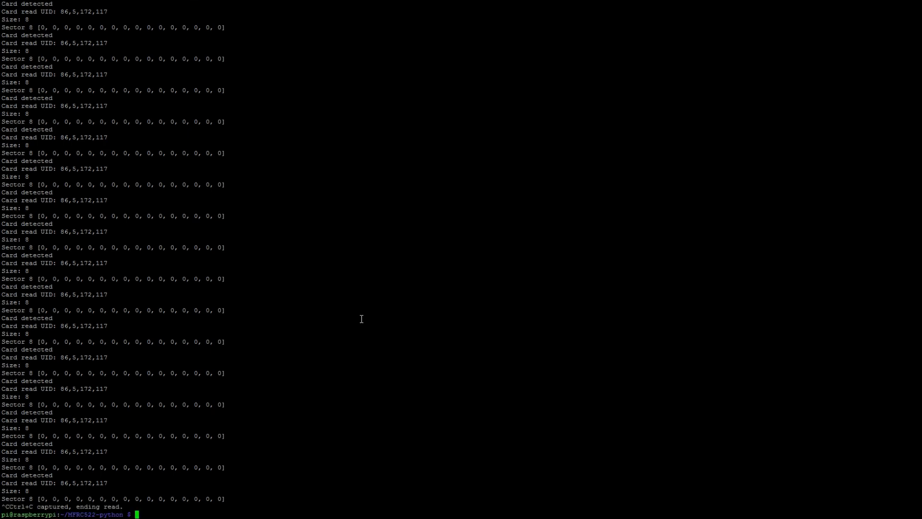